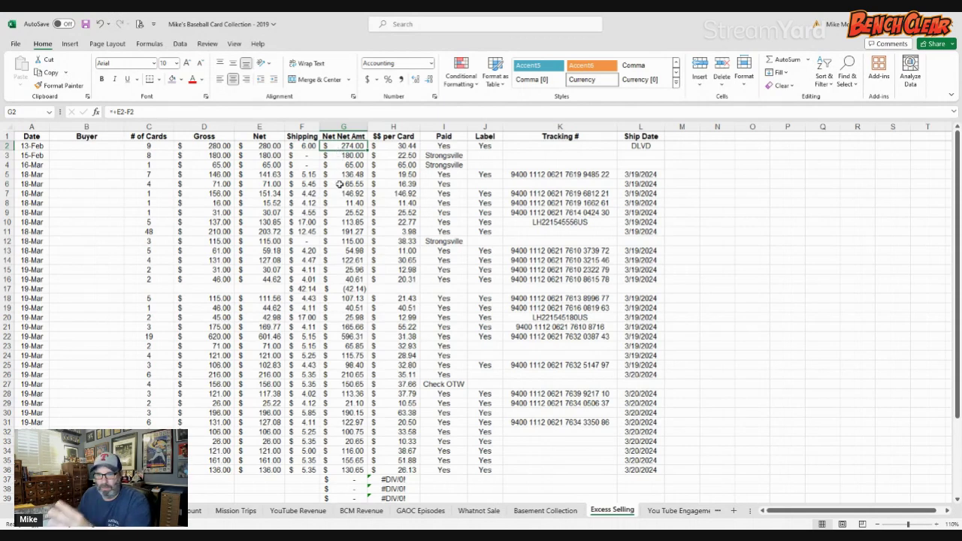
- Inspect the dollars-per-card formula of the first sale and the Total Value of Cards figure in the summary
{"action": "left_click", "coordinate": [393, 147]}
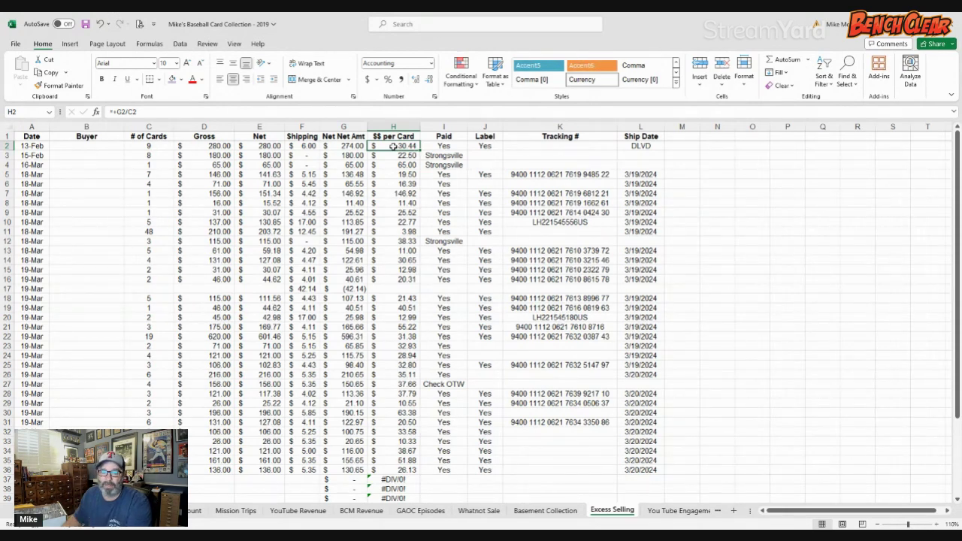
{"action": "scroll", "coordinate": [316, 239], "scroll_direction": "down", "scroll_amount": 7}
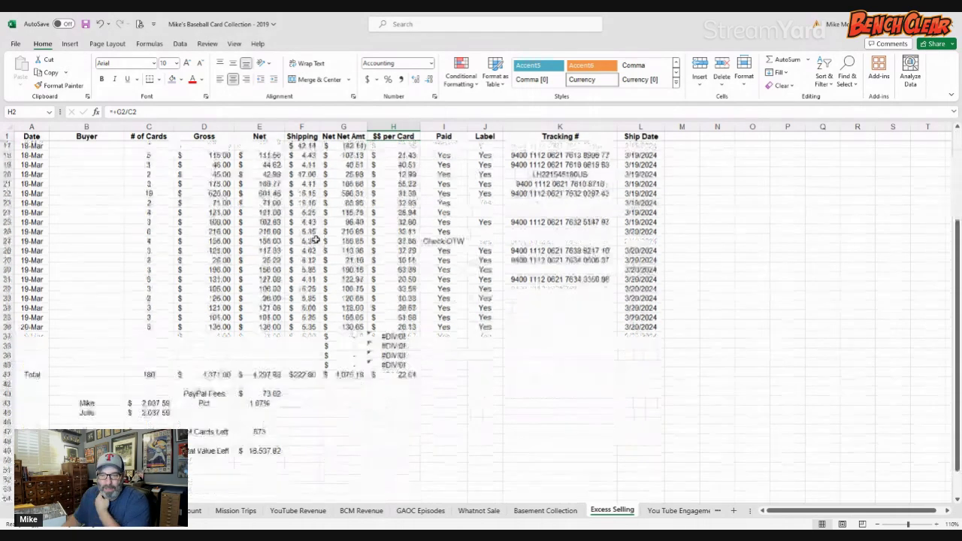
{"action": "scroll", "coordinate": [316, 239], "scroll_direction": "down", "scroll_amount": 1}
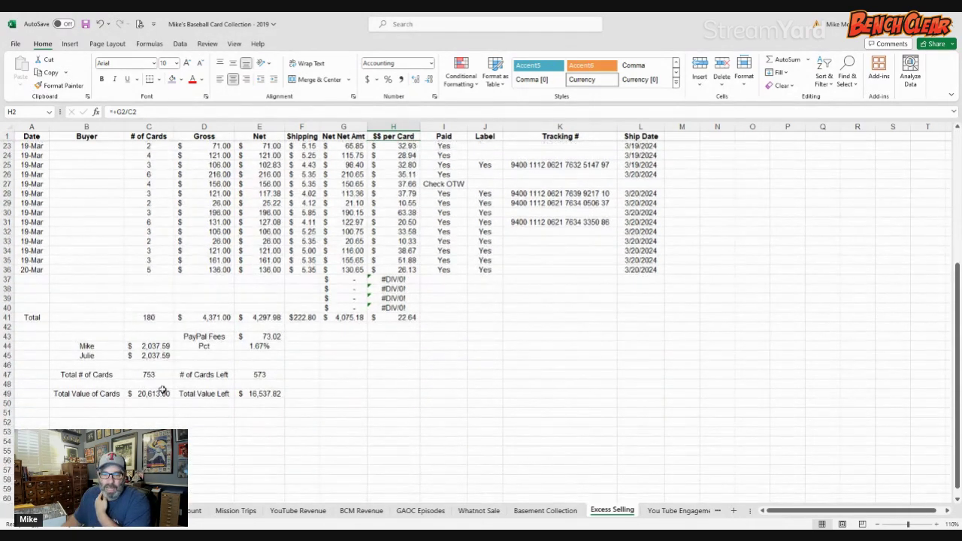
{"action": "left_click", "coordinate": [156, 393]}
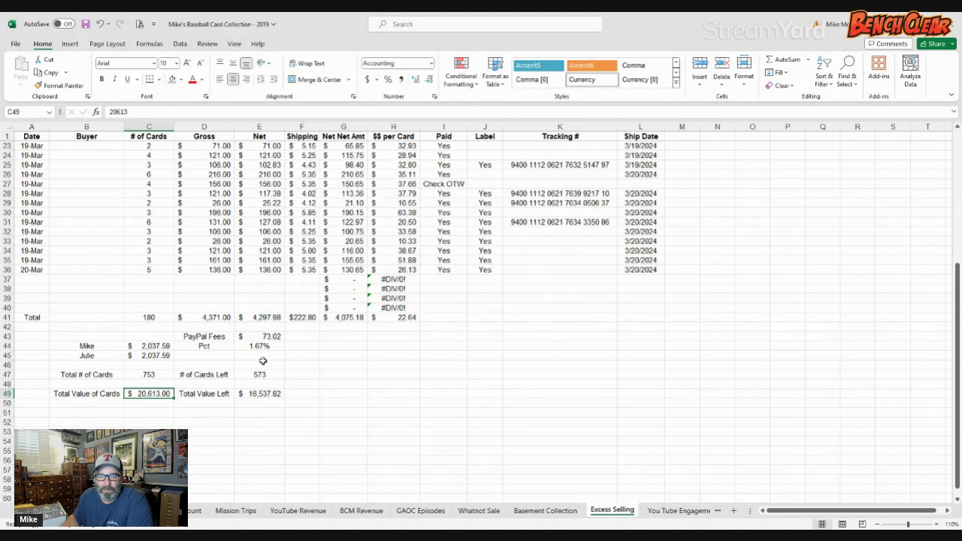
- Compare the total of cards sold with the Total # of Cards and the # of Cards Left formula
{"action": "left_click", "coordinate": [127, 317]}
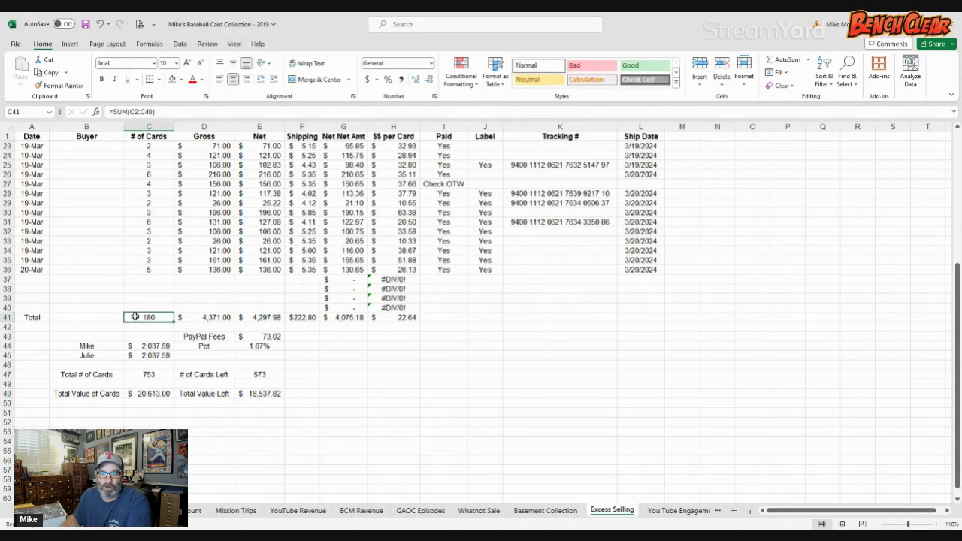
{"action": "left_click", "coordinate": [154, 375]}
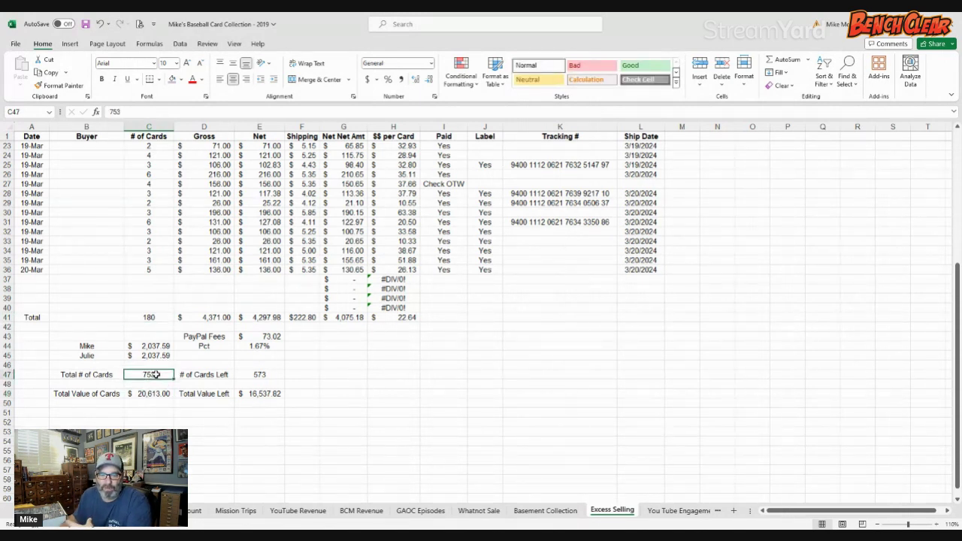
{"action": "left_click", "coordinate": [246, 375]}
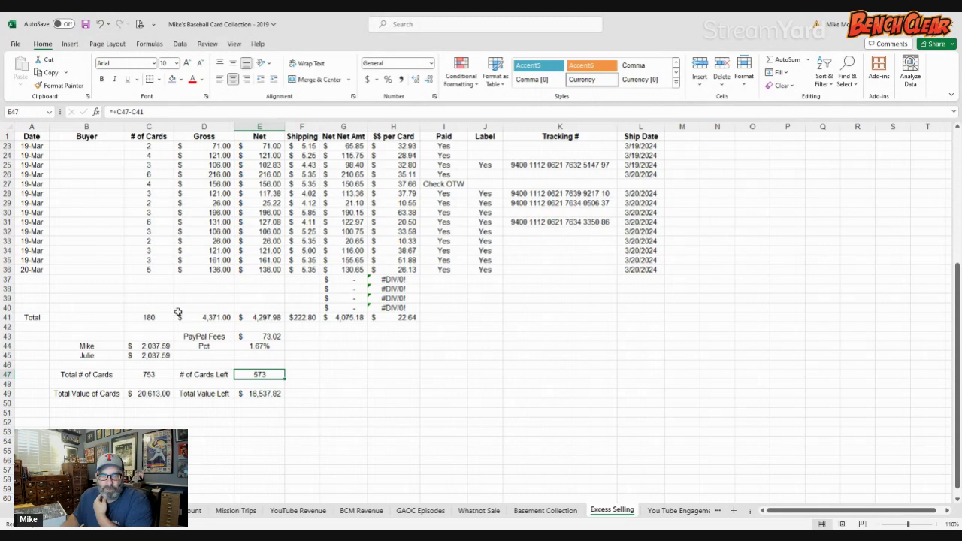
- Inspect the Gross total, the PayPal Fees amount and the fee percentage below the sales list
{"action": "left_click", "coordinate": [224, 317]}
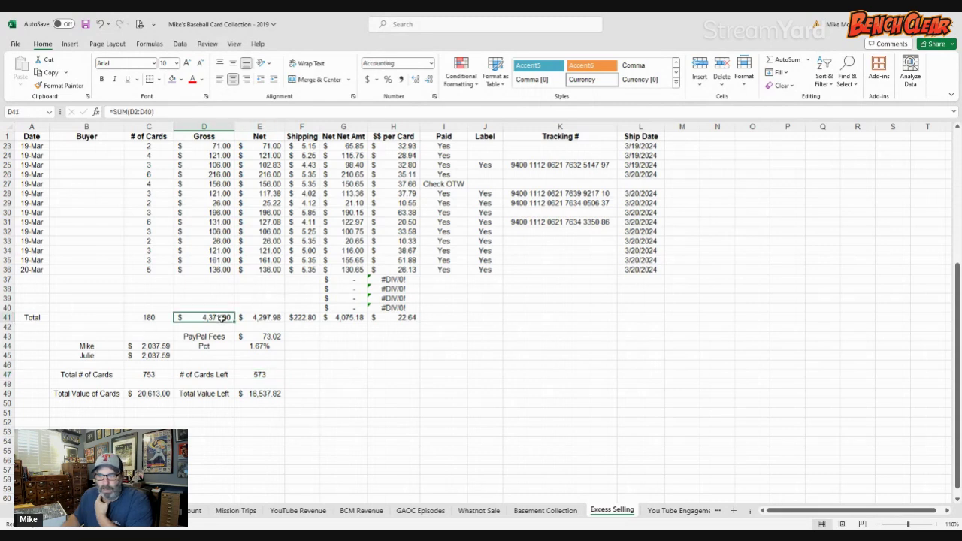
{"action": "left_click", "coordinate": [936, 525]}
{"action": "left_click", "coordinate": [936, 525]}
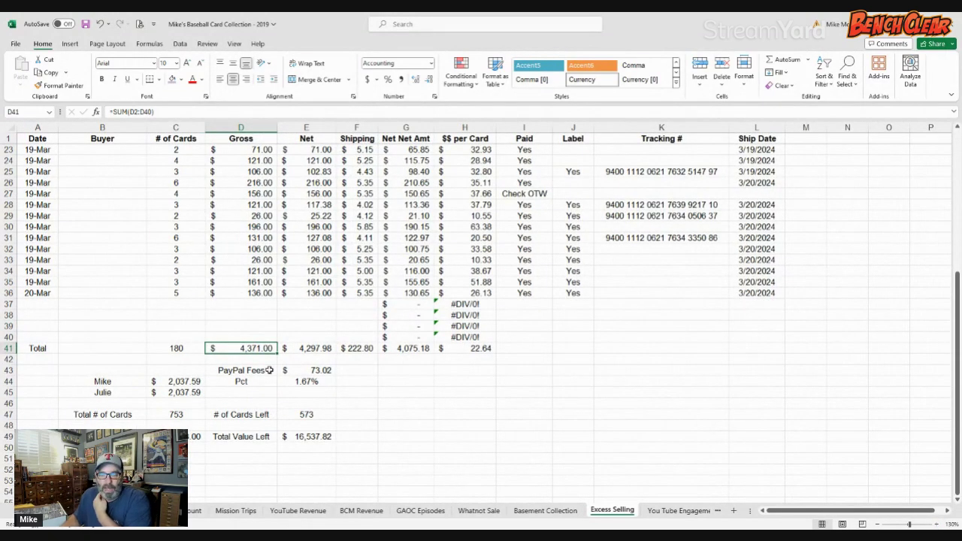
{"action": "left_click", "coordinate": [314, 371]}
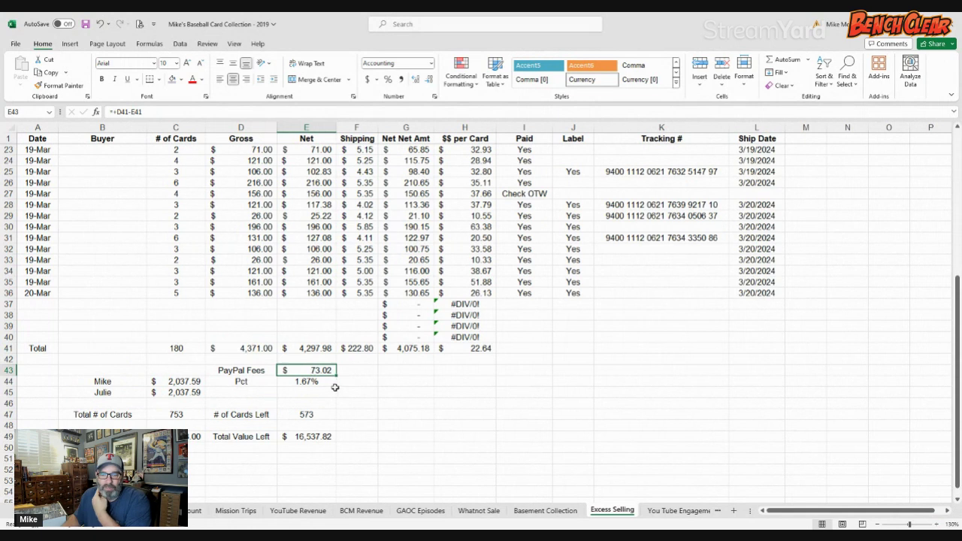
{"action": "left_click", "coordinate": [316, 385]}
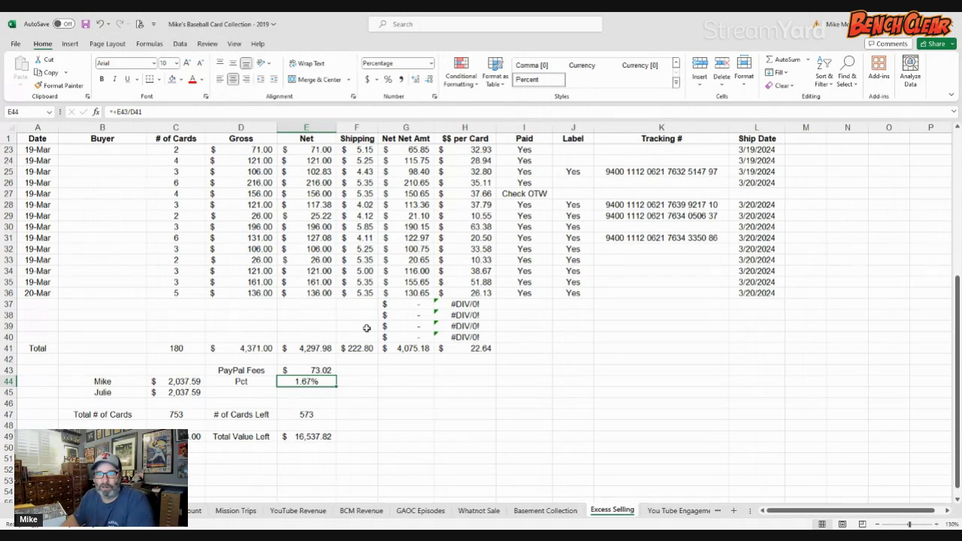
- Examine the Shipping costs of individual orders, from the last sale in row 36 up to rows 20, 10 and 11
{"action": "left_click", "coordinate": [371, 291]}
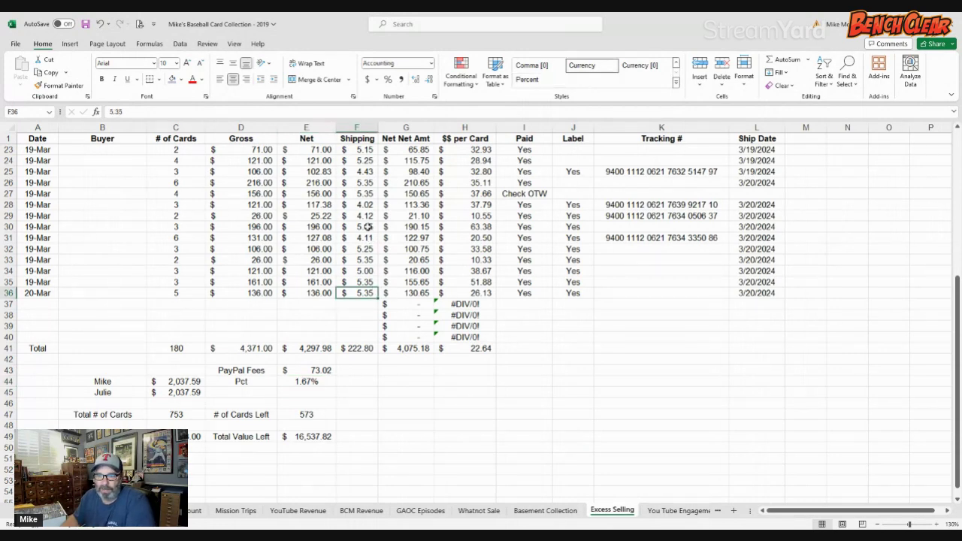
{"action": "scroll", "coordinate": [363, 203], "scroll_direction": "up", "scroll_amount": 3}
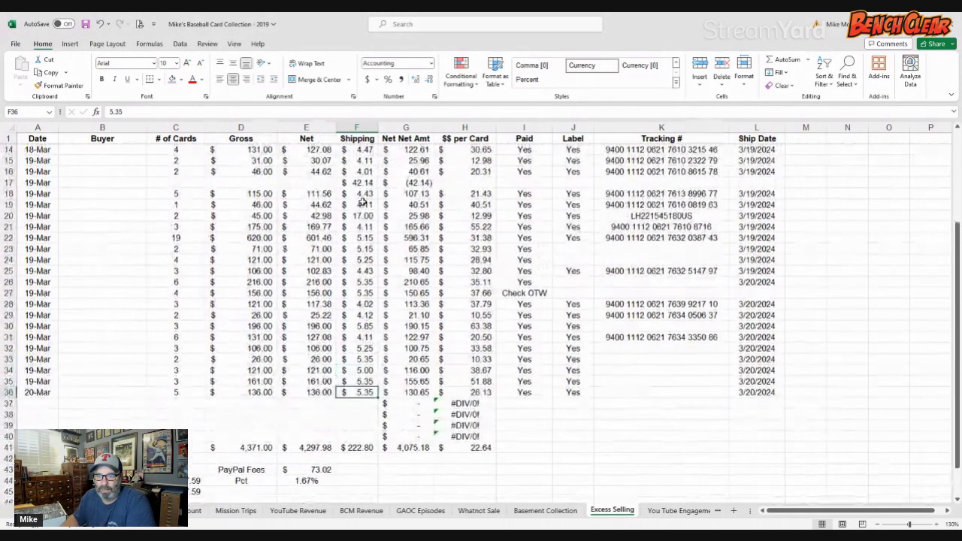
{"action": "scroll", "coordinate": [362, 202], "scroll_direction": "up", "scroll_amount": 2}
{"action": "scroll", "coordinate": [390, 311], "scroll_direction": "down", "scroll_amount": 1}
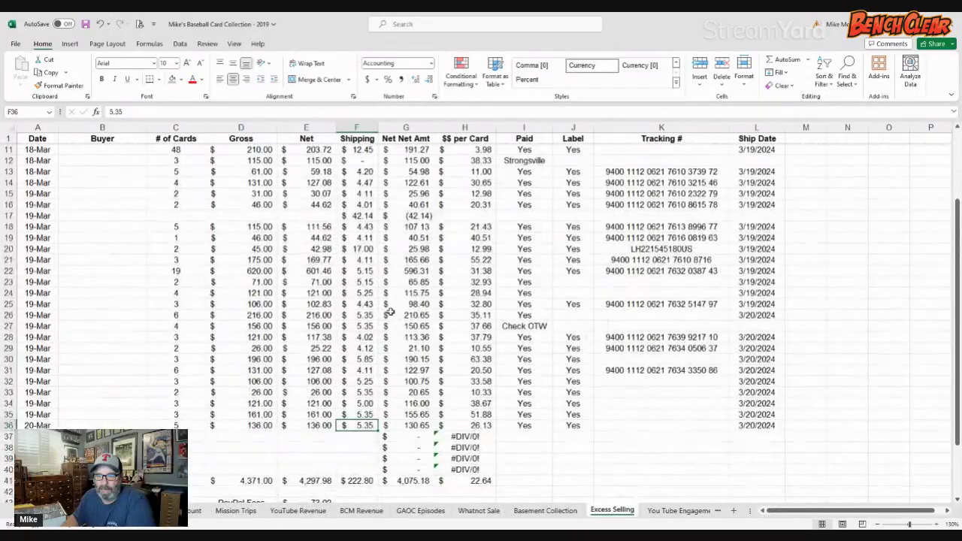
{"action": "left_click", "coordinate": [368, 249]}
{"action": "scroll", "coordinate": [368, 250], "scroll_direction": "up", "scroll_amount": 3}
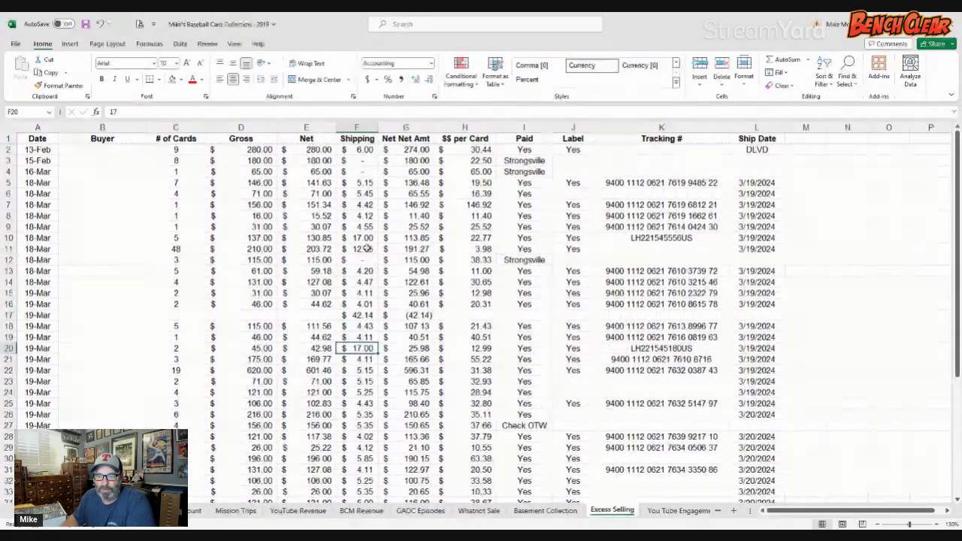
{"action": "left_click", "coordinate": [366, 237]}
{"action": "left_click", "coordinate": [366, 248]}
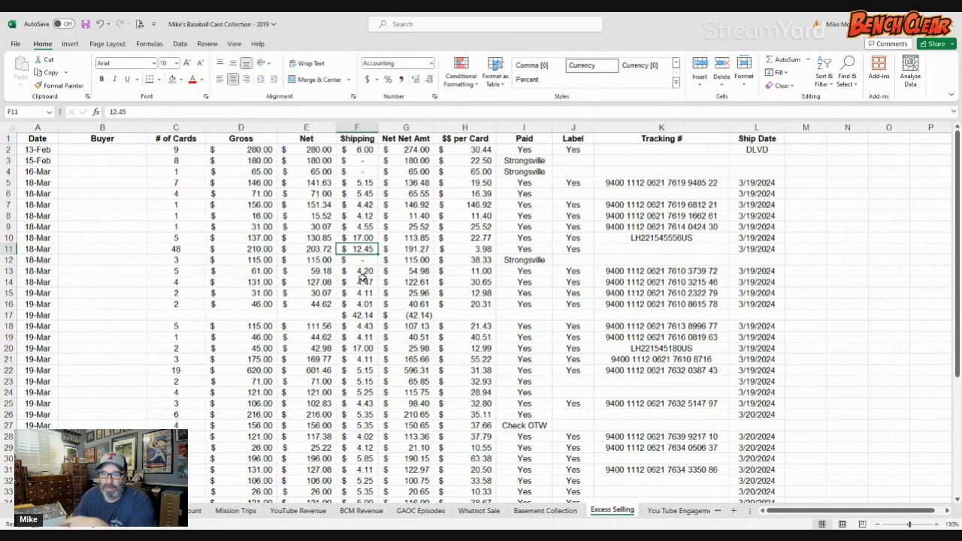
- Check the per-card, gross and net amounts of the 48-card order in row 11, plus the 19-card order's gross
{"action": "left_click", "coordinate": [486, 251]}
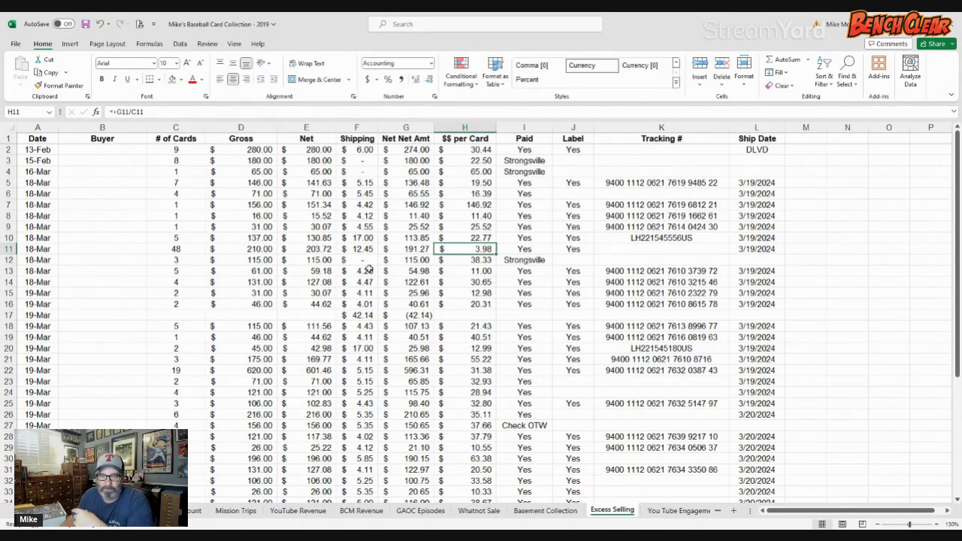
{"action": "left_click", "coordinate": [260, 258]}
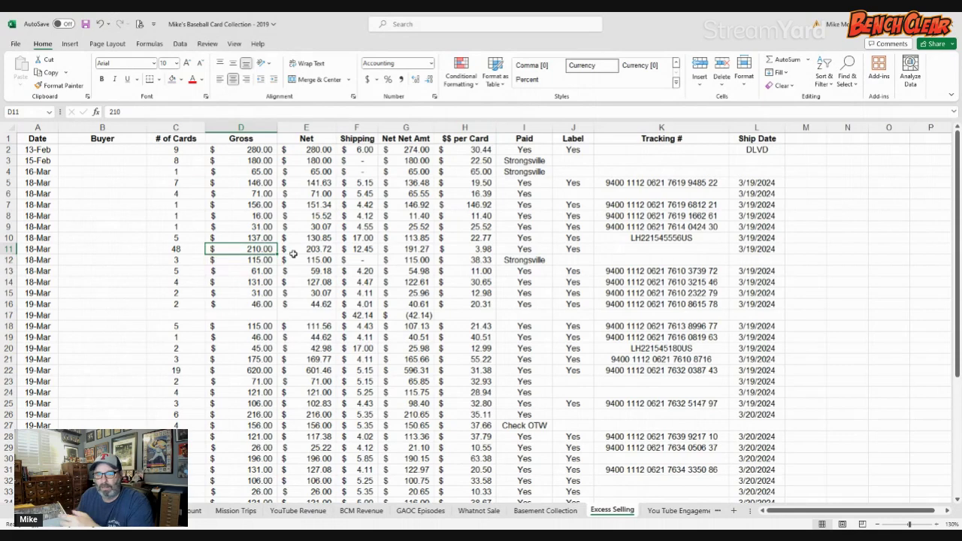
{"action": "left_click", "coordinate": [303, 251]}
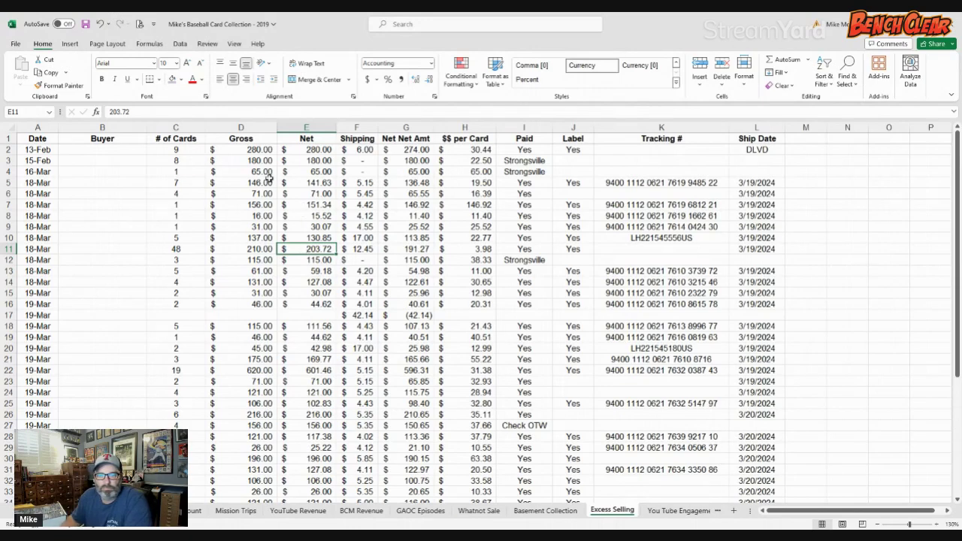
{"action": "left_click", "coordinate": [260, 371]}
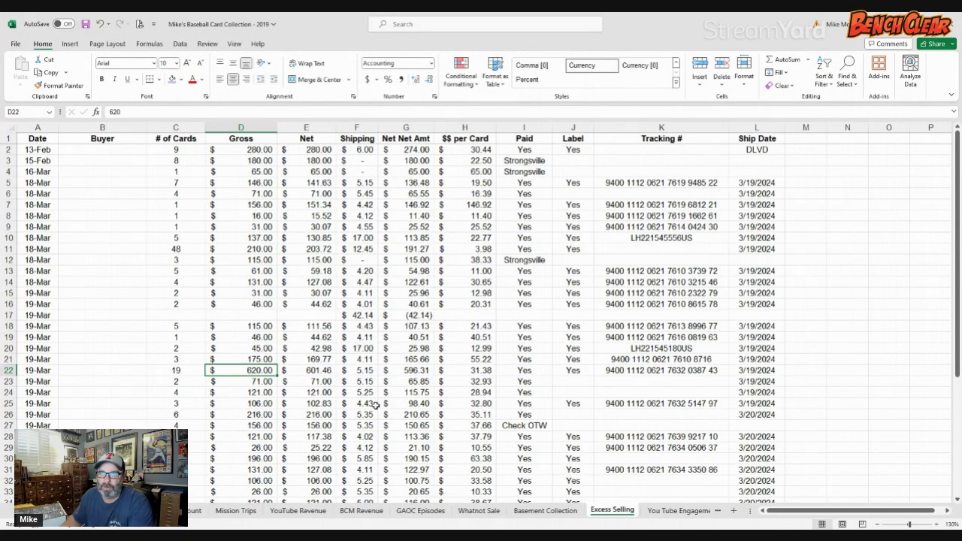
- Review the overall dollars per card, Total Value Left, Net Net Amt total and the first half-share of the proceeds
{"action": "scroll", "coordinate": [376, 405], "scroll_direction": "down", "scroll_amount": 4}
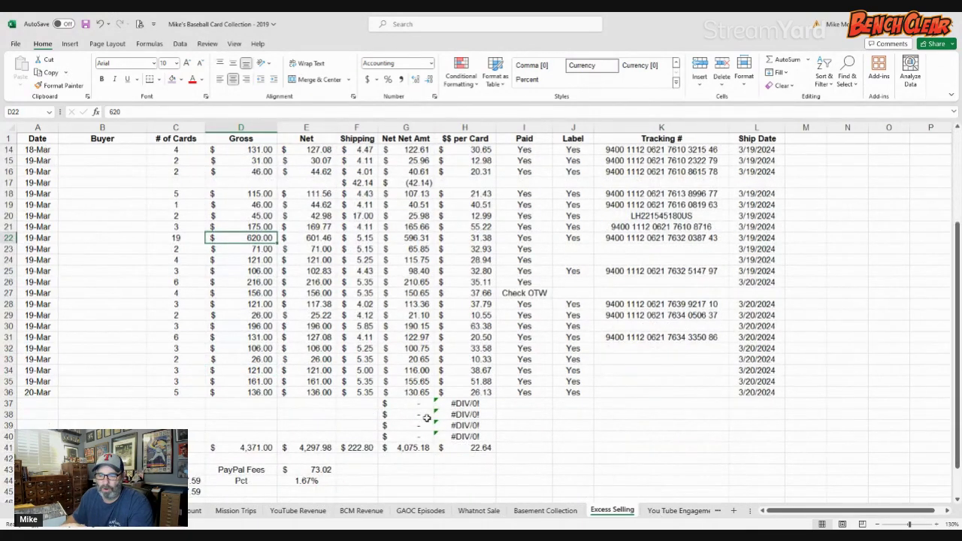
{"action": "left_click", "coordinate": [465, 446]}
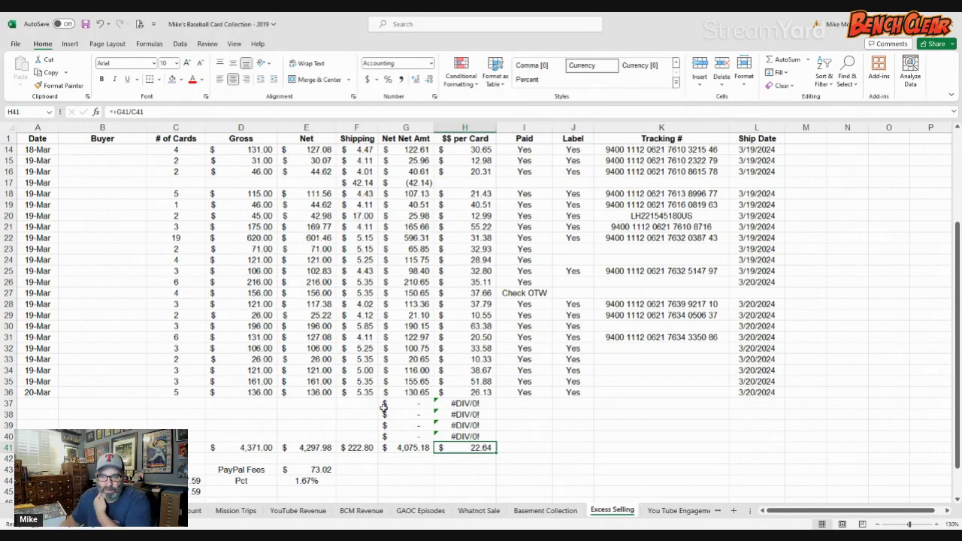
{"action": "scroll", "coordinate": [383, 407], "scroll_direction": "down", "scroll_amount": 3}
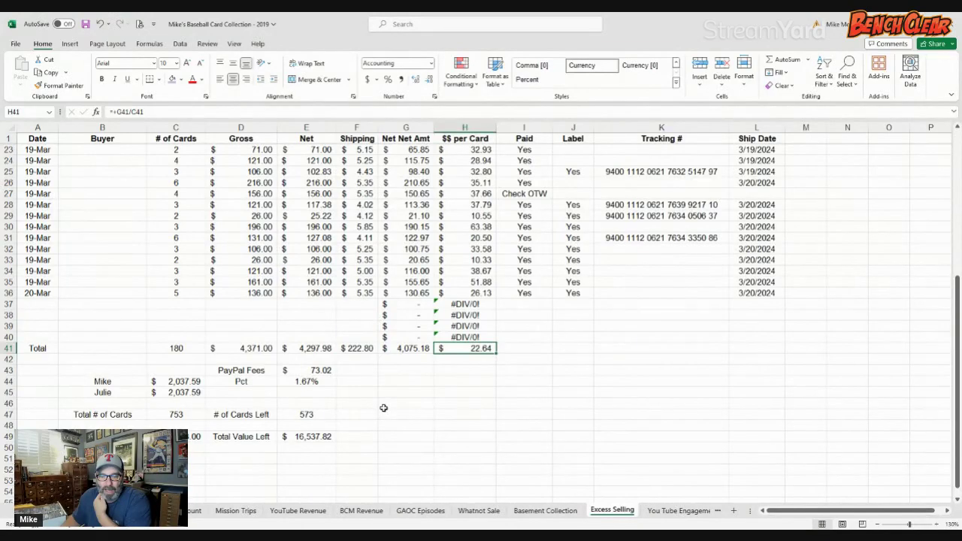
{"action": "left_click", "coordinate": [316, 439]}
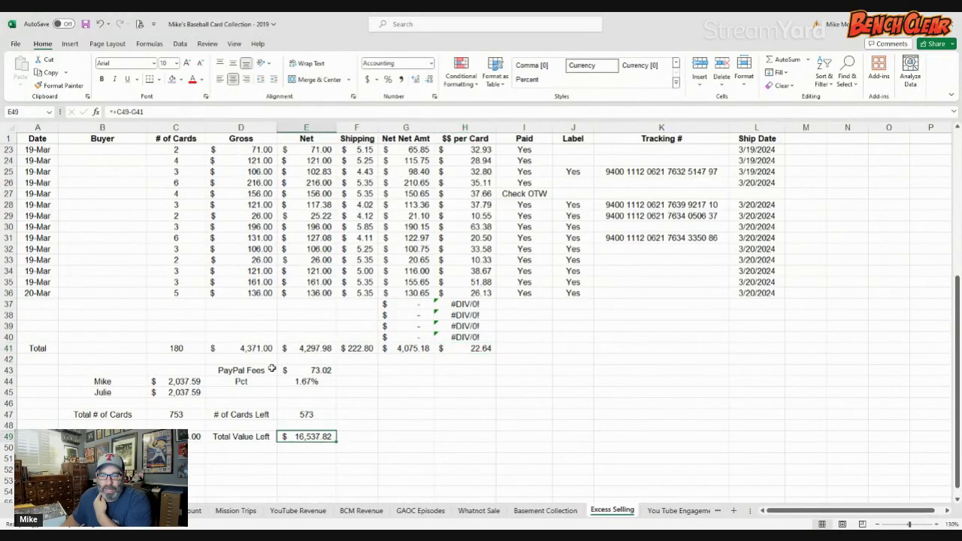
{"action": "left_click", "coordinate": [398, 354]}
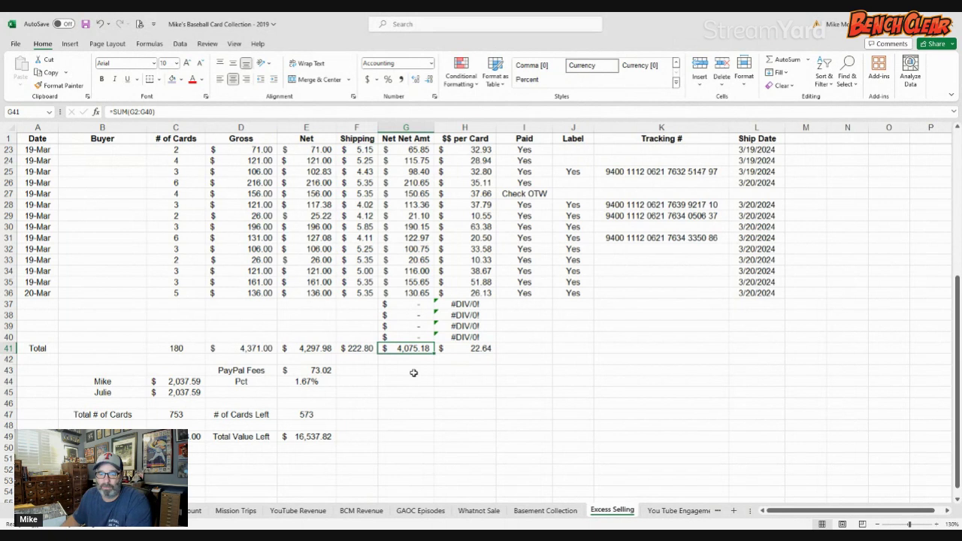
{"action": "left_click", "coordinate": [189, 384]}
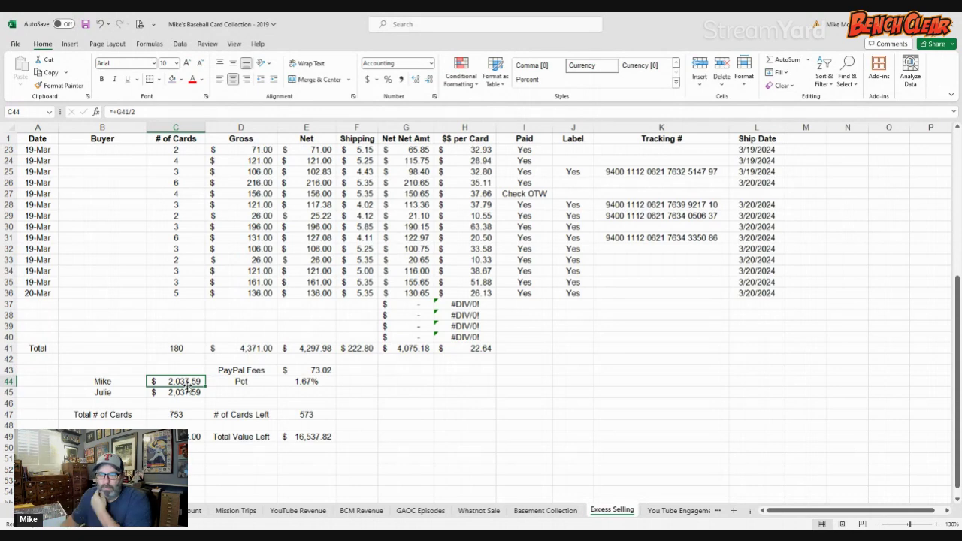
- Inspect the shipping-only entry in row 17 and the Paid entries marked Strongsville and Check OTW
{"action": "scroll", "coordinate": [351, 323], "scroll_direction": "up", "scroll_amount": 7}
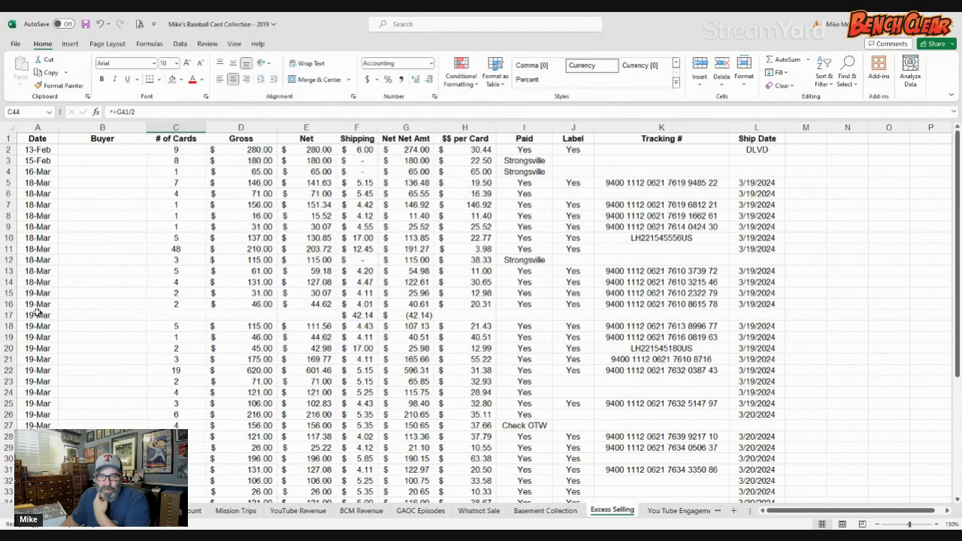
{"action": "left_click", "coordinate": [356, 317]}
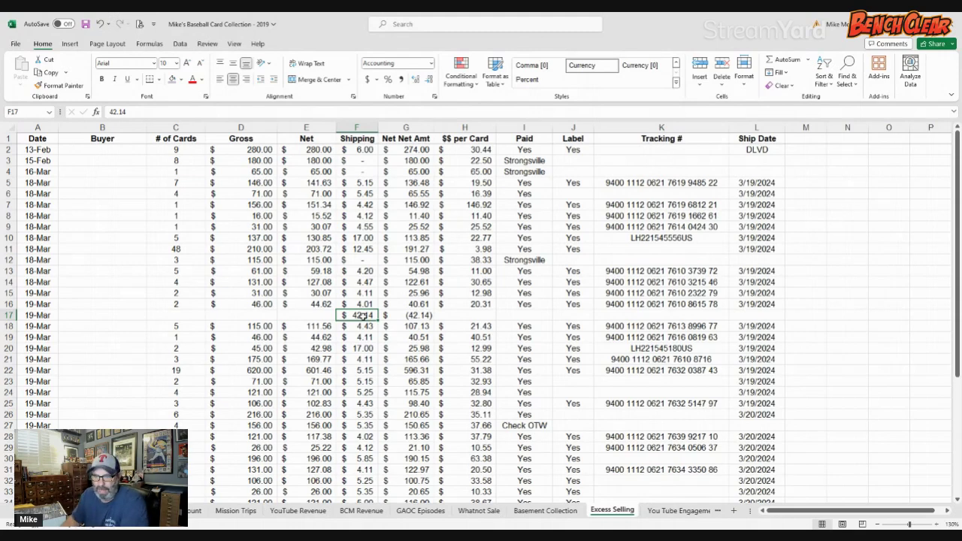
{"action": "left_click", "coordinate": [519, 164]}
{"action": "left_click", "coordinate": [517, 182]}
{"action": "left_click", "coordinate": [531, 260]}
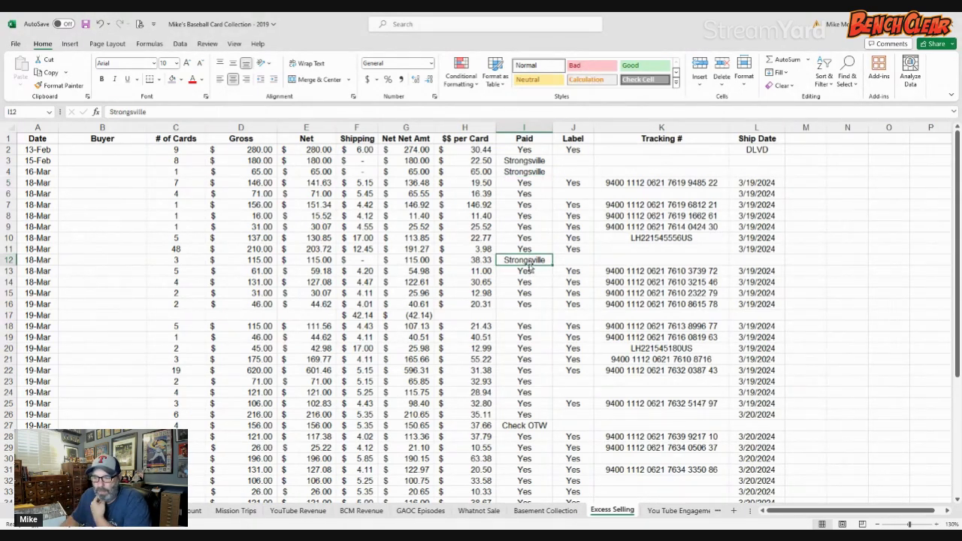
{"action": "left_click", "coordinate": [524, 425]}
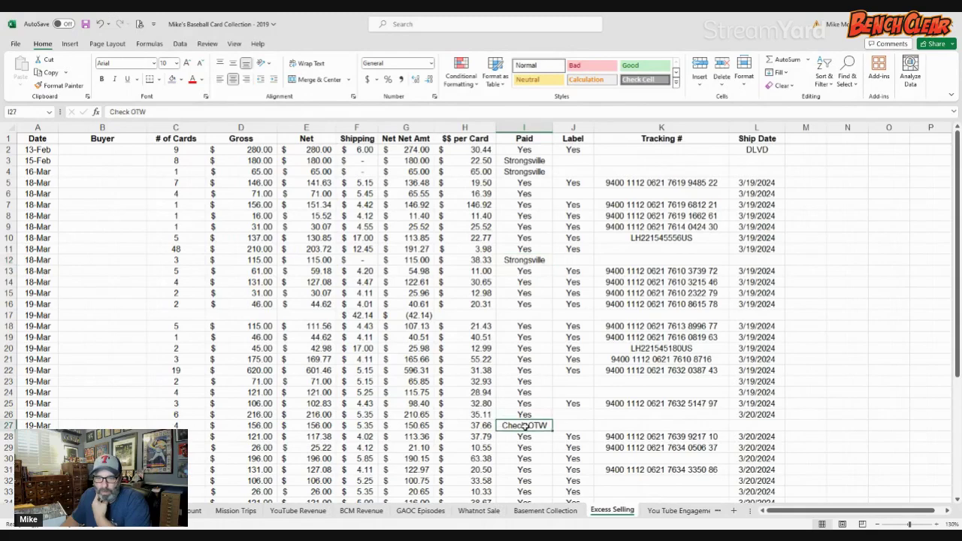
- Return to the summary below the sales list and inspect the Total Value Left formula
{"action": "scroll", "coordinate": [524, 426], "scroll_direction": "down", "scroll_amount": 5}
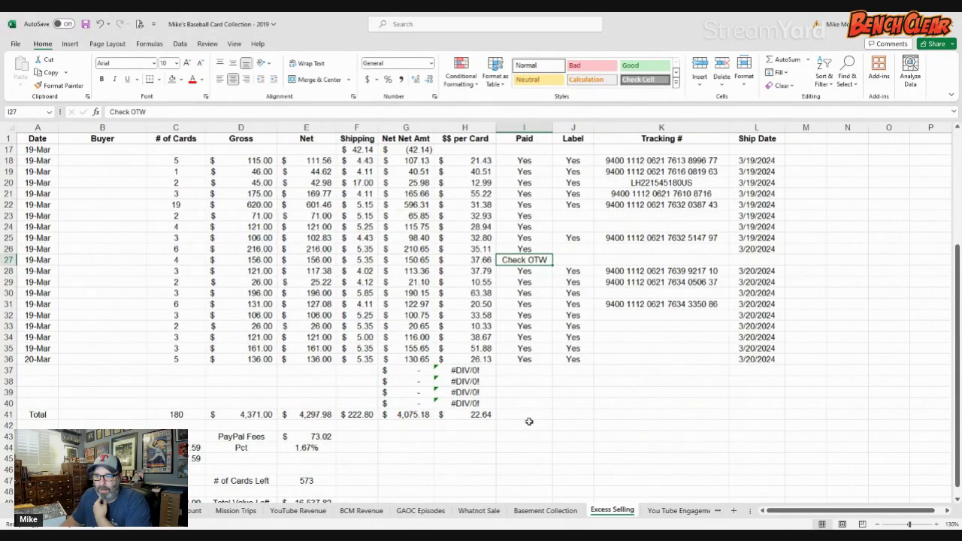
{"action": "scroll", "coordinate": [529, 421], "scroll_direction": "down", "scroll_amount": 4}
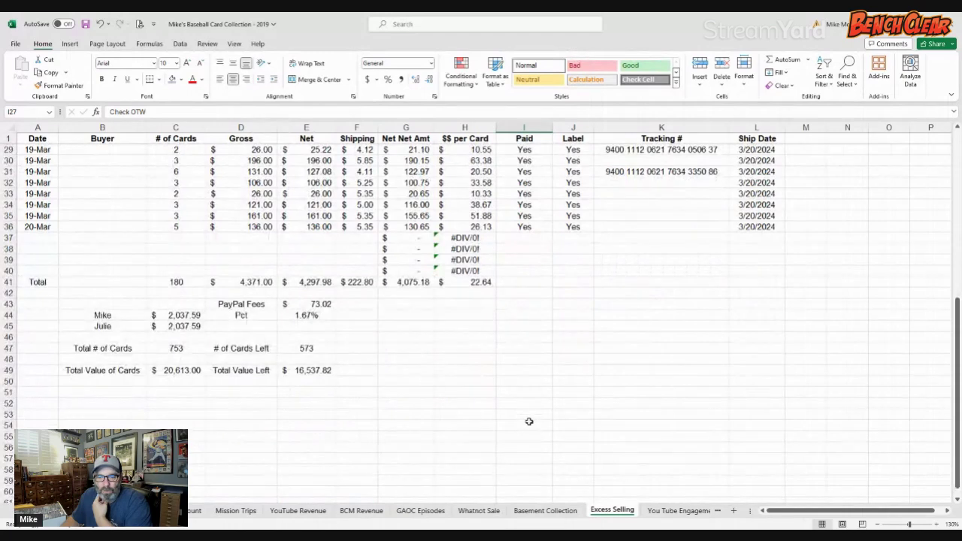
{"action": "scroll", "coordinate": [526, 421], "scroll_direction": "up", "scroll_amount": 2}
{"action": "left_click", "coordinate": [296, 438]}
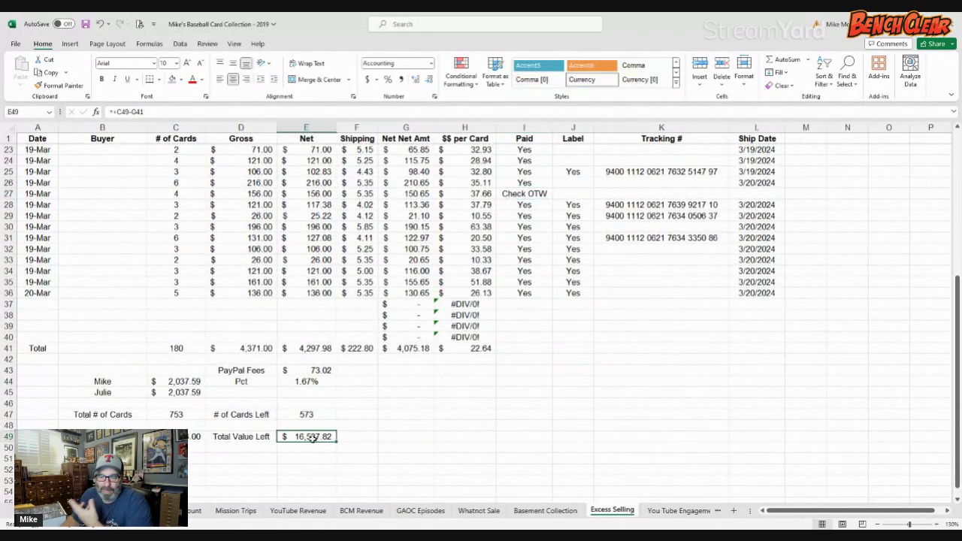